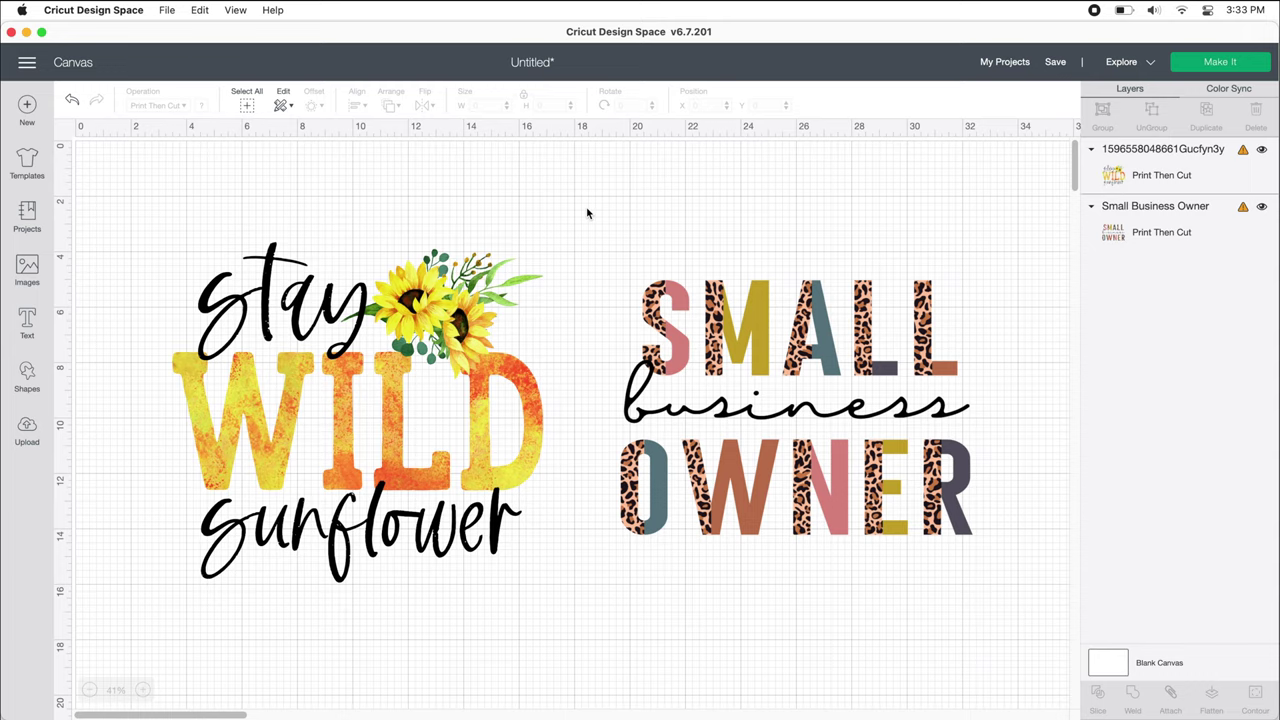
# Step: Add a 0.292 in rounded offset outline behind the Stay Wild Sunflower design
pyautogui.click(432, 312)
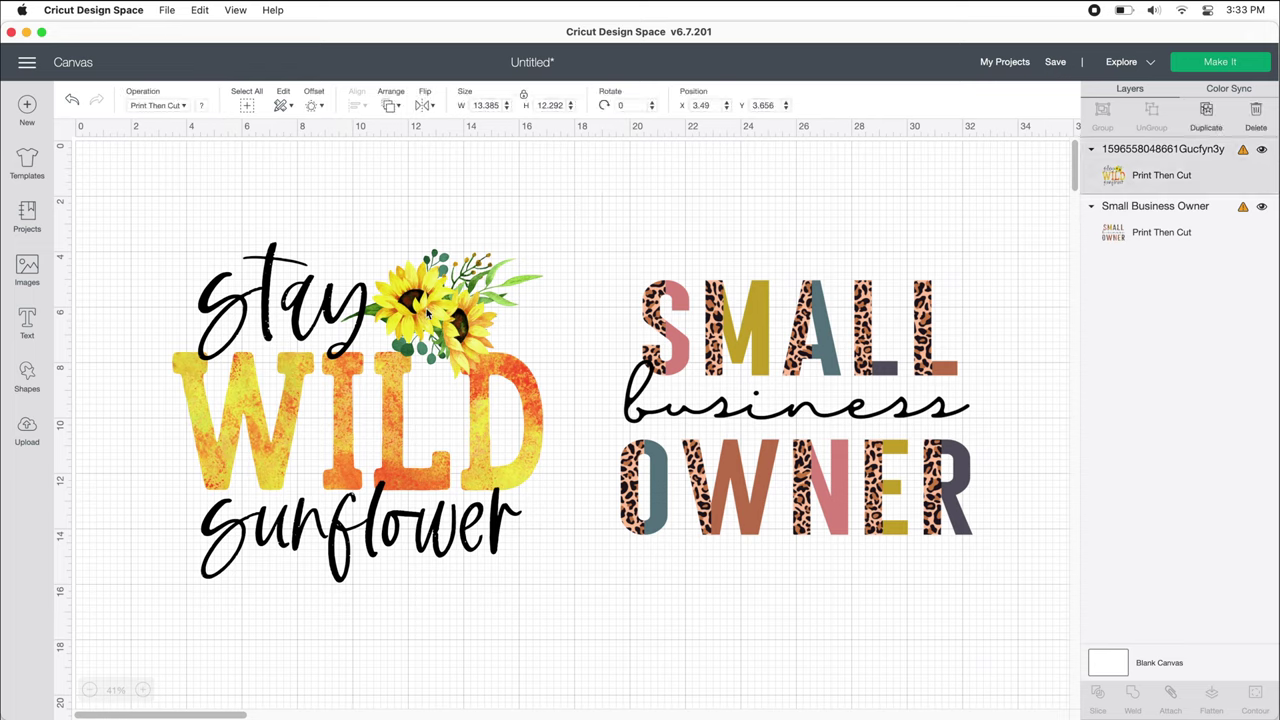
pyautogui.click(321, 109)
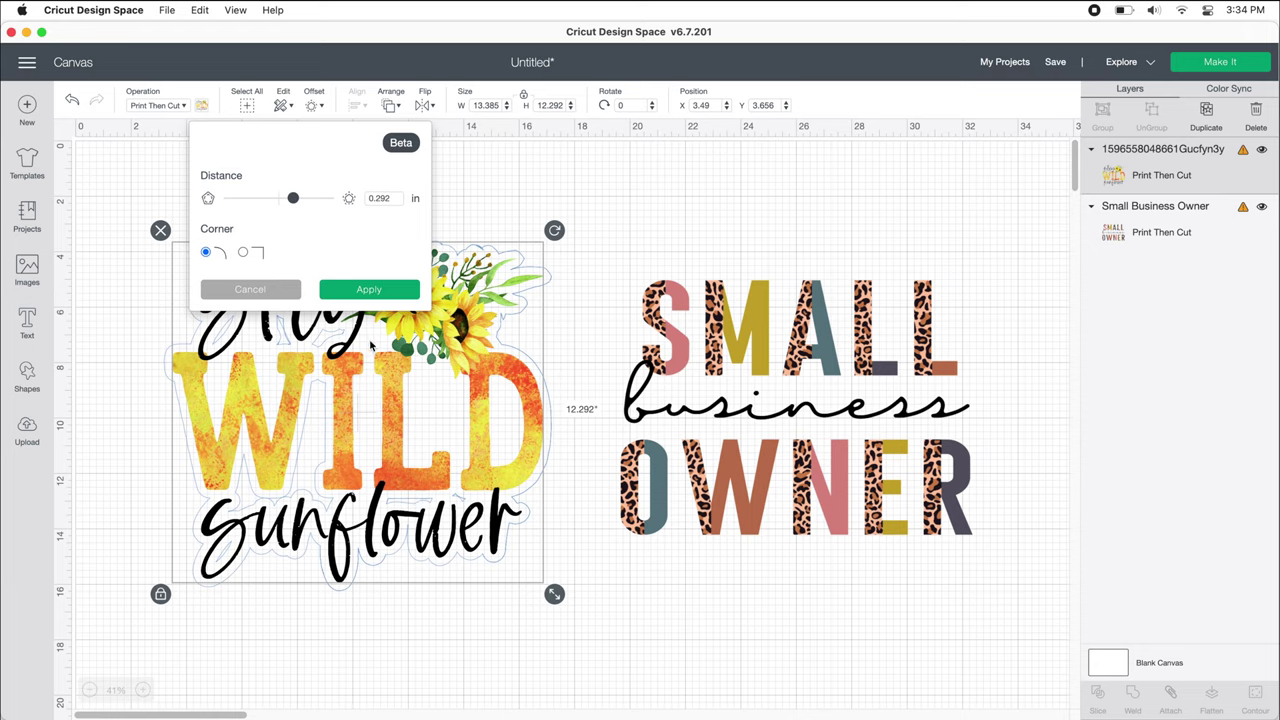
pyautogui.click(361, 290)
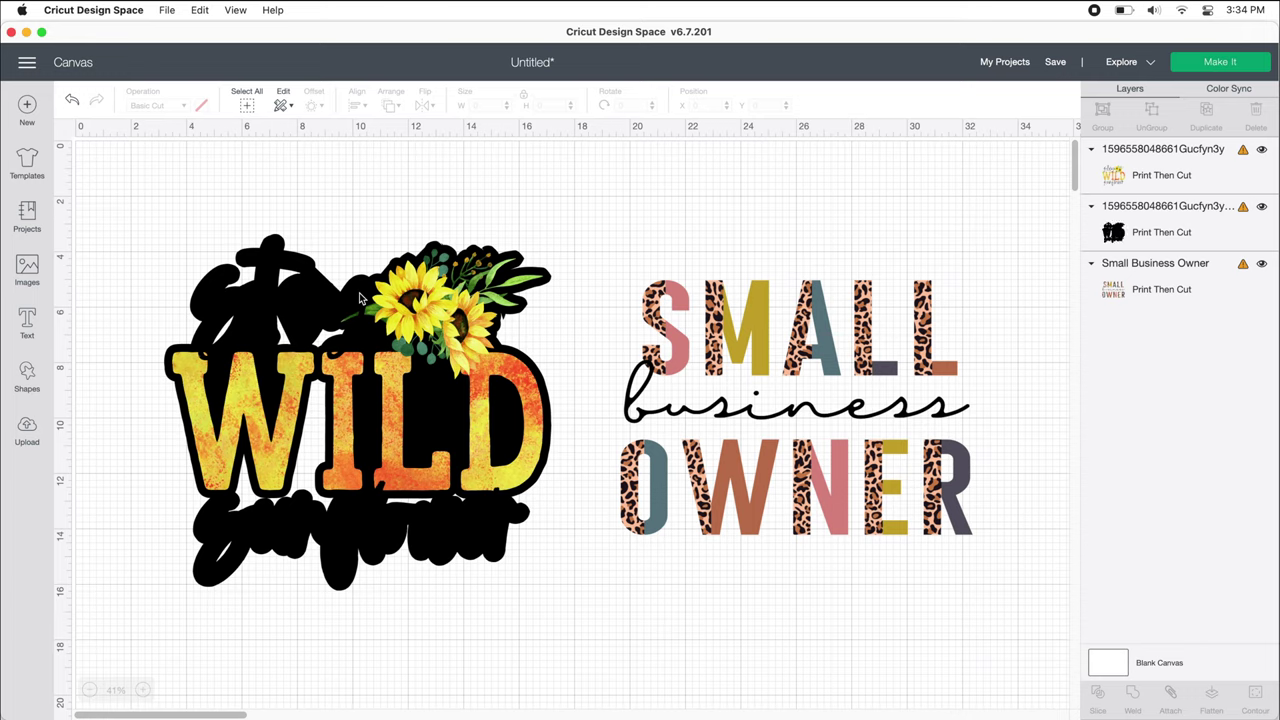
# Step: Set the sunflower offset layer to Basic Cut and hide all its inner contours
pyautogui.click(1155, 236)
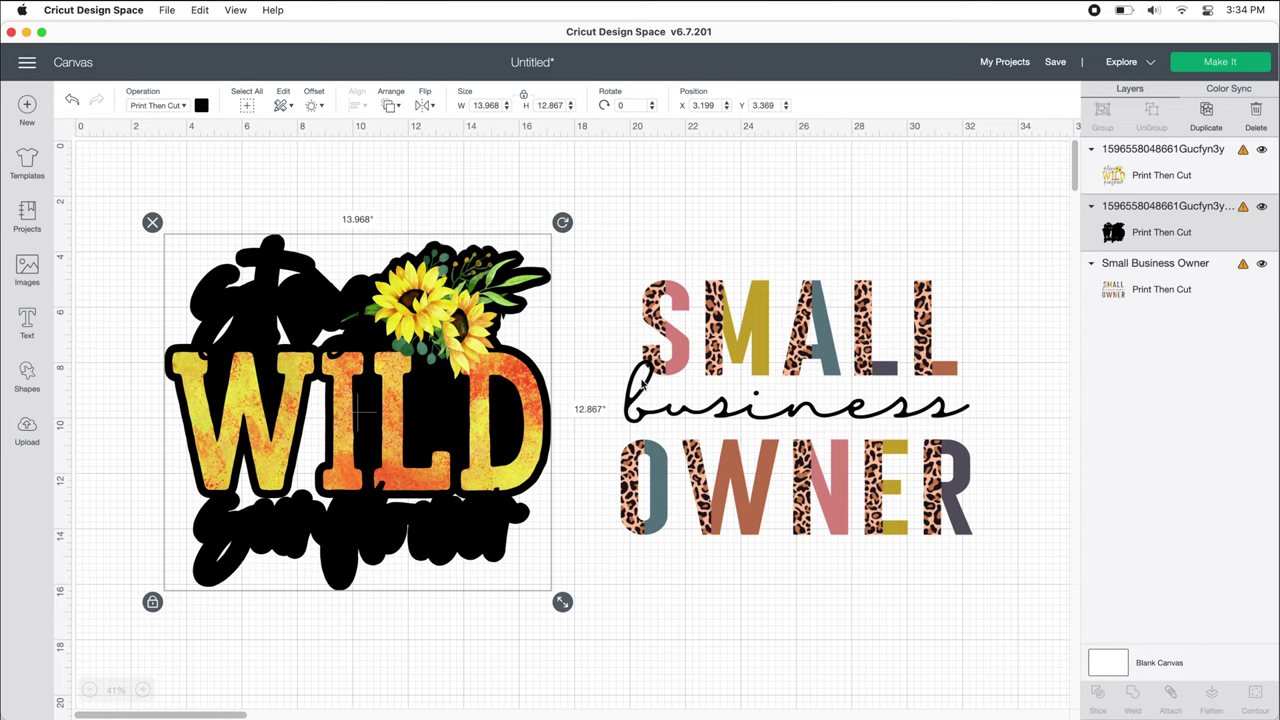
pyautogui.click(182, 106)
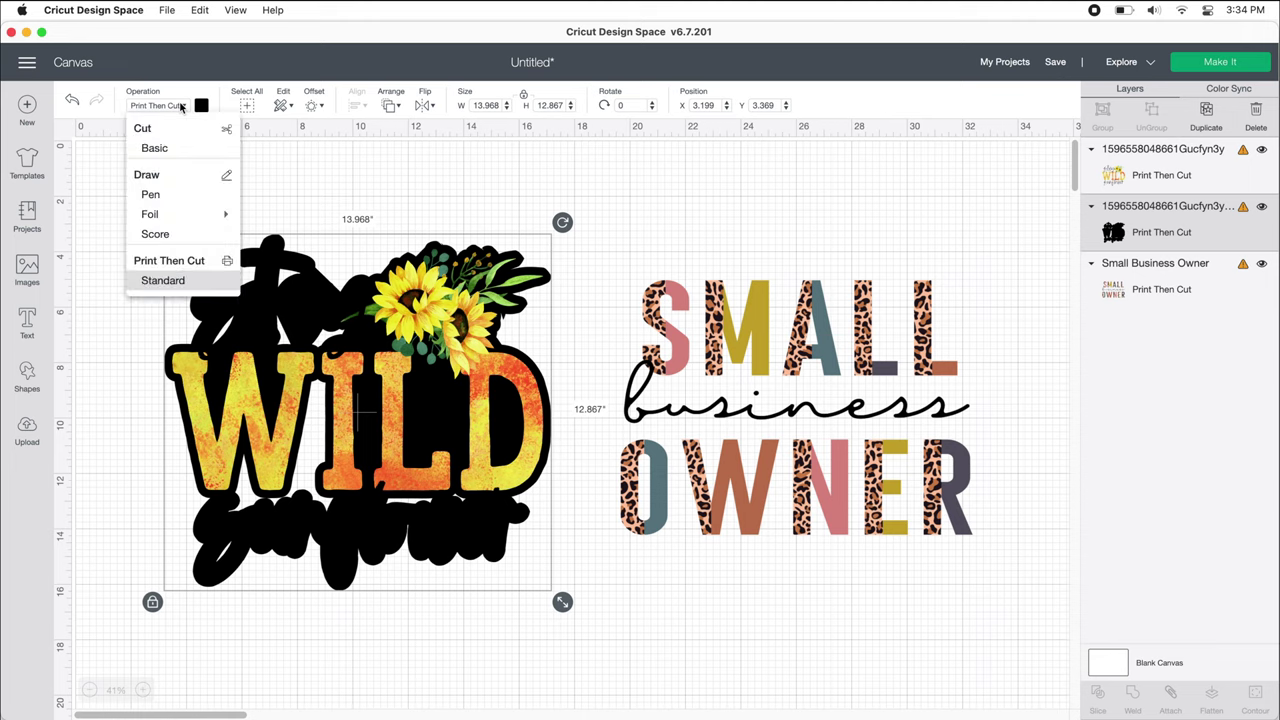
pyautogui.click(154, 148)
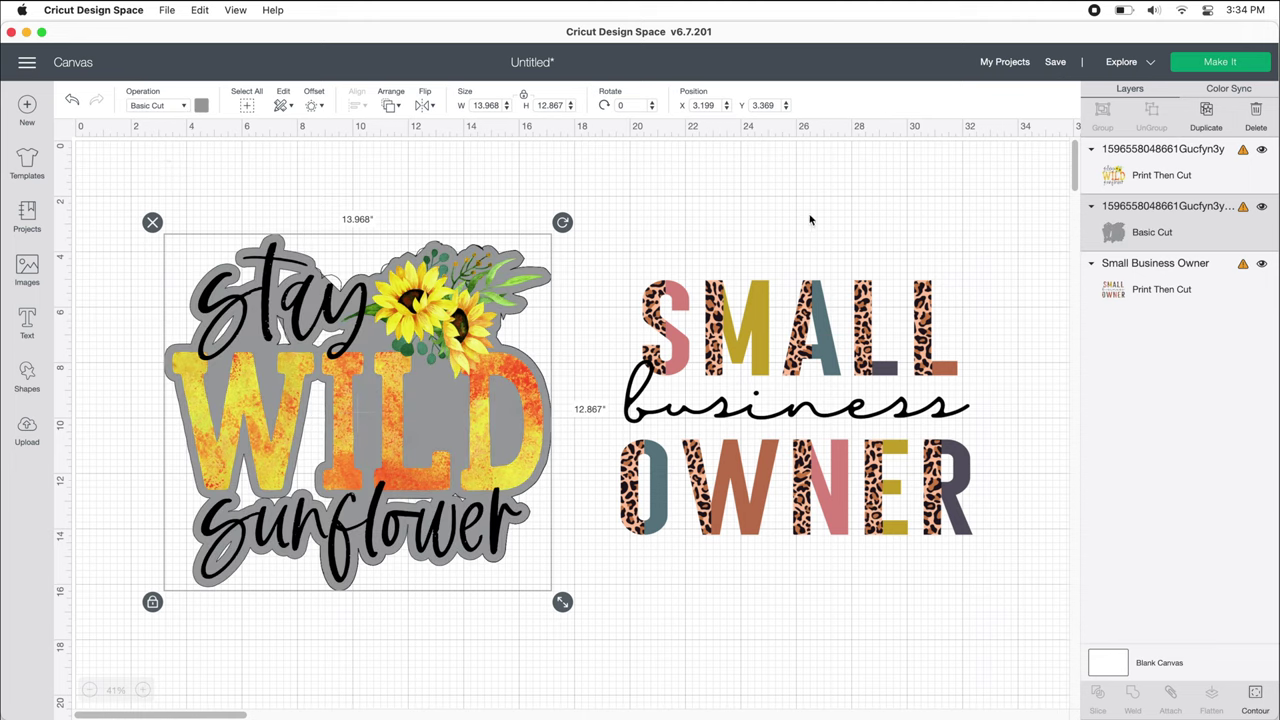
pyautogui.click(1255, 692)
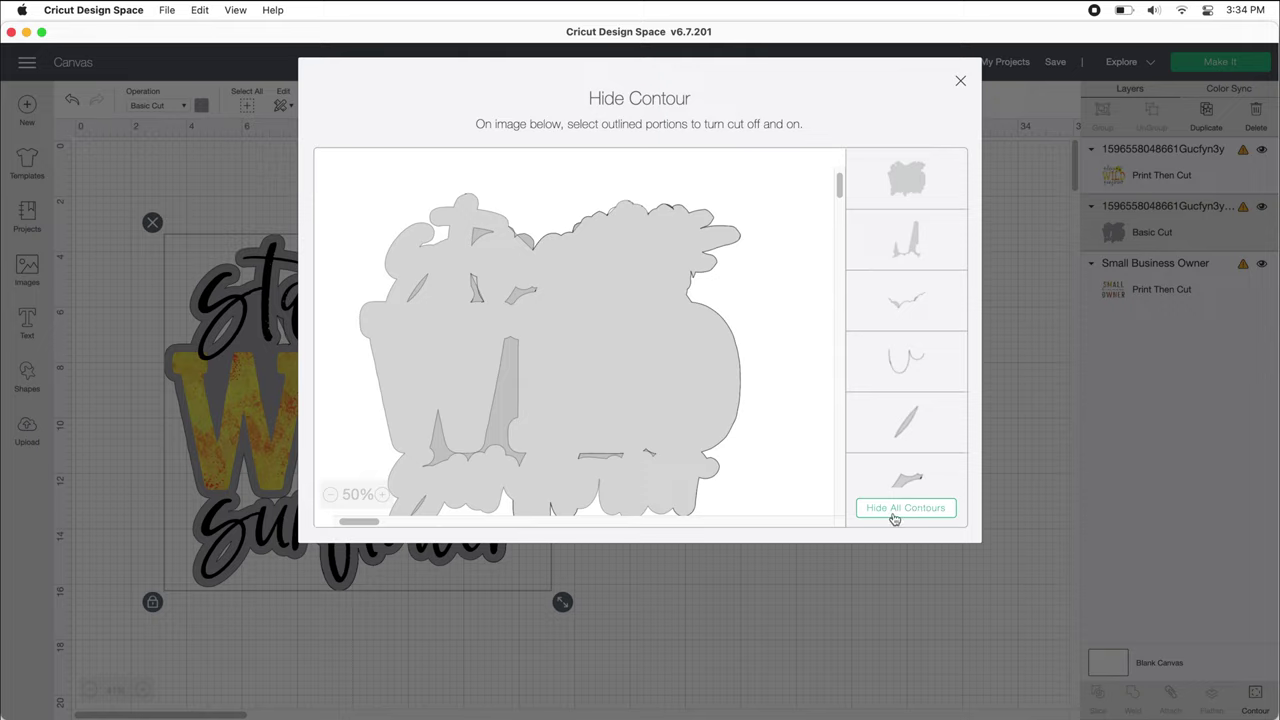
pyautogui.click(895, 510)
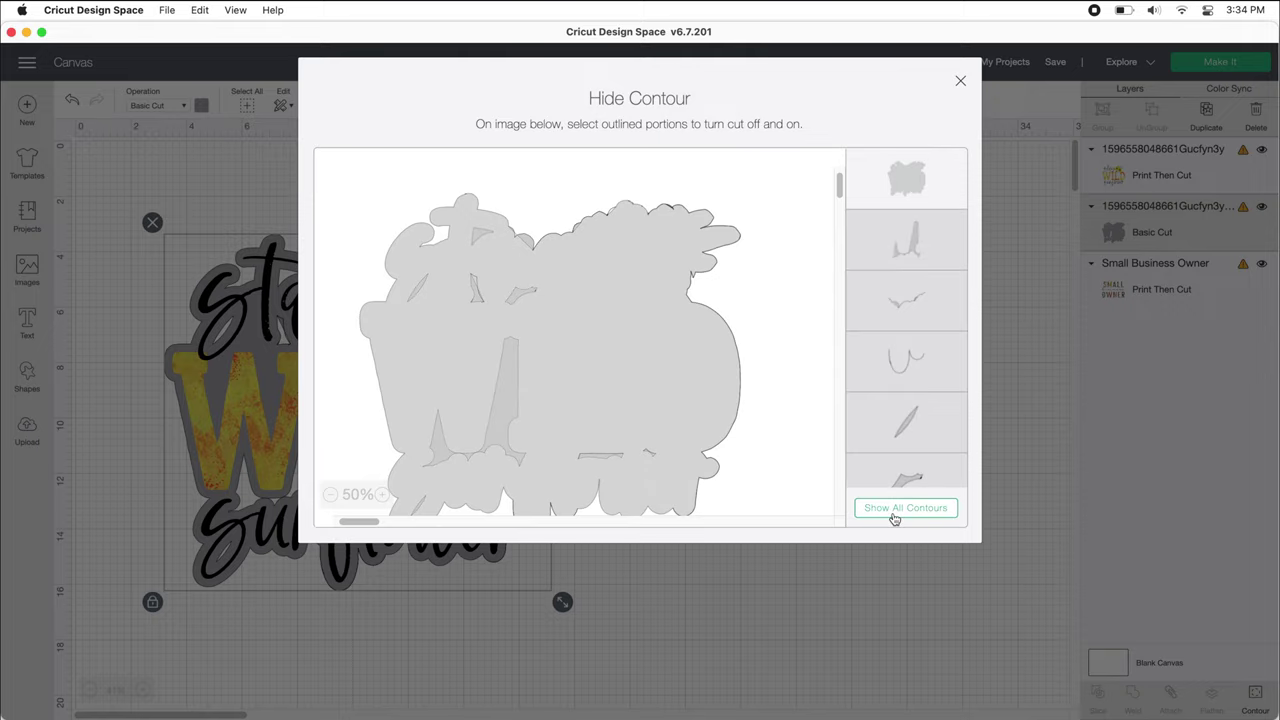
pyautogui.click(960, 81)
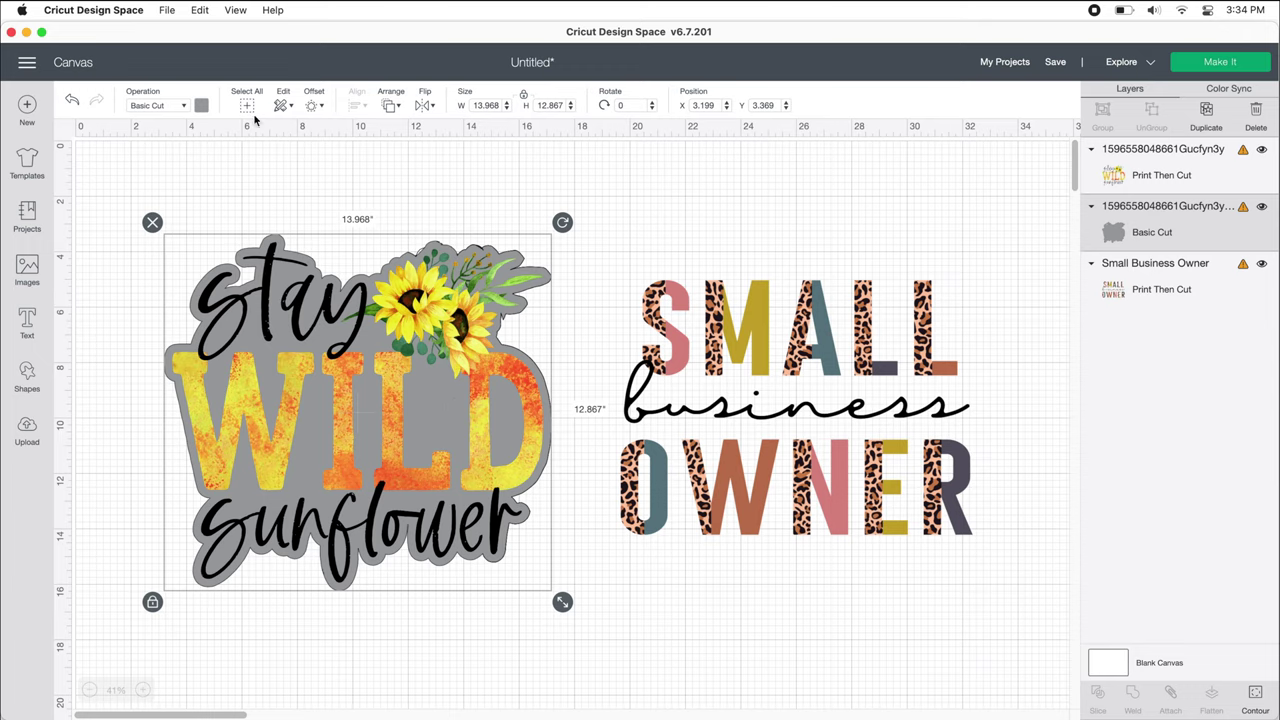
# Step: Make the sunflower offset backing a light blue Print Then Cut Standard layer
pyautogui.click(183, 107)
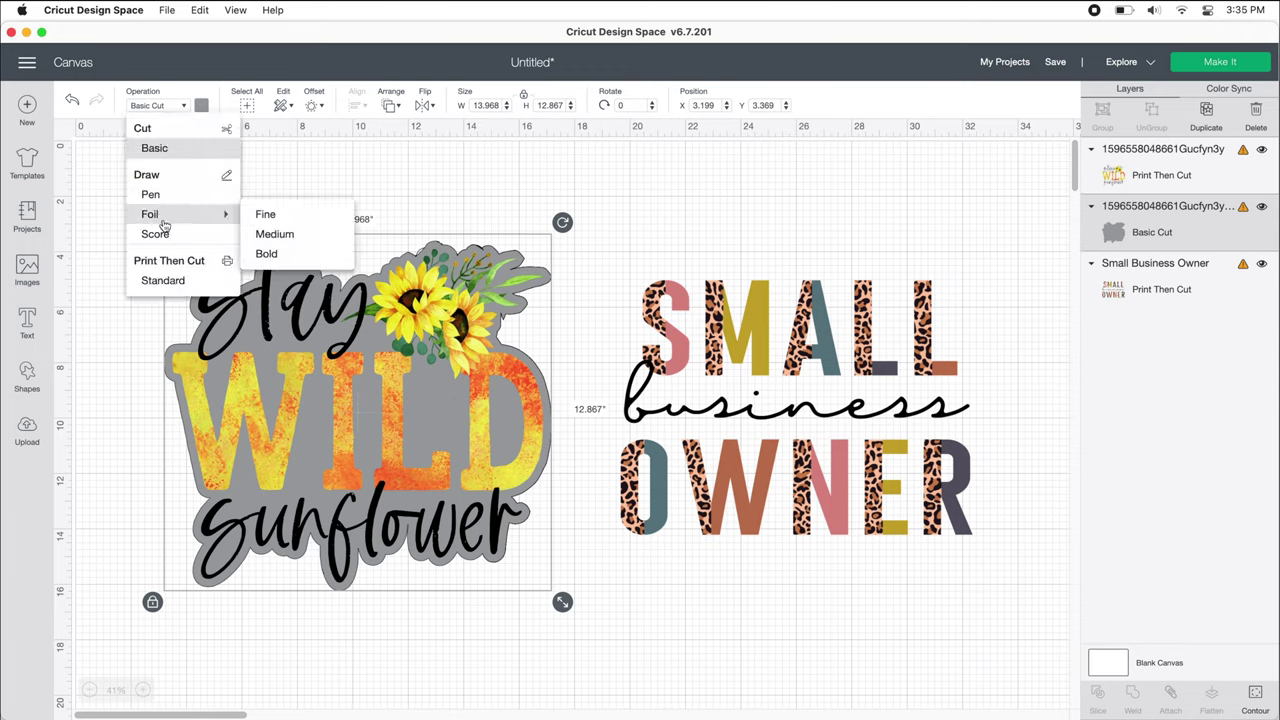
pyautogui.click(164, 281)
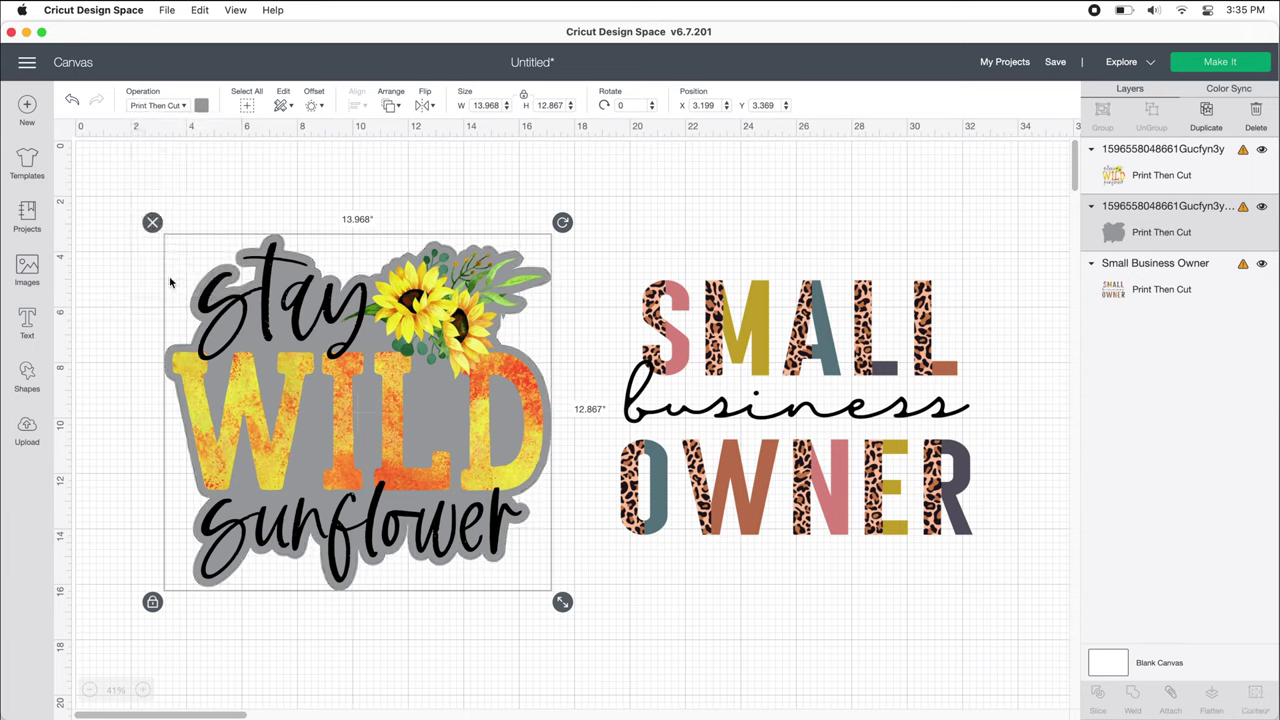
pyautogui.click(201, 105)
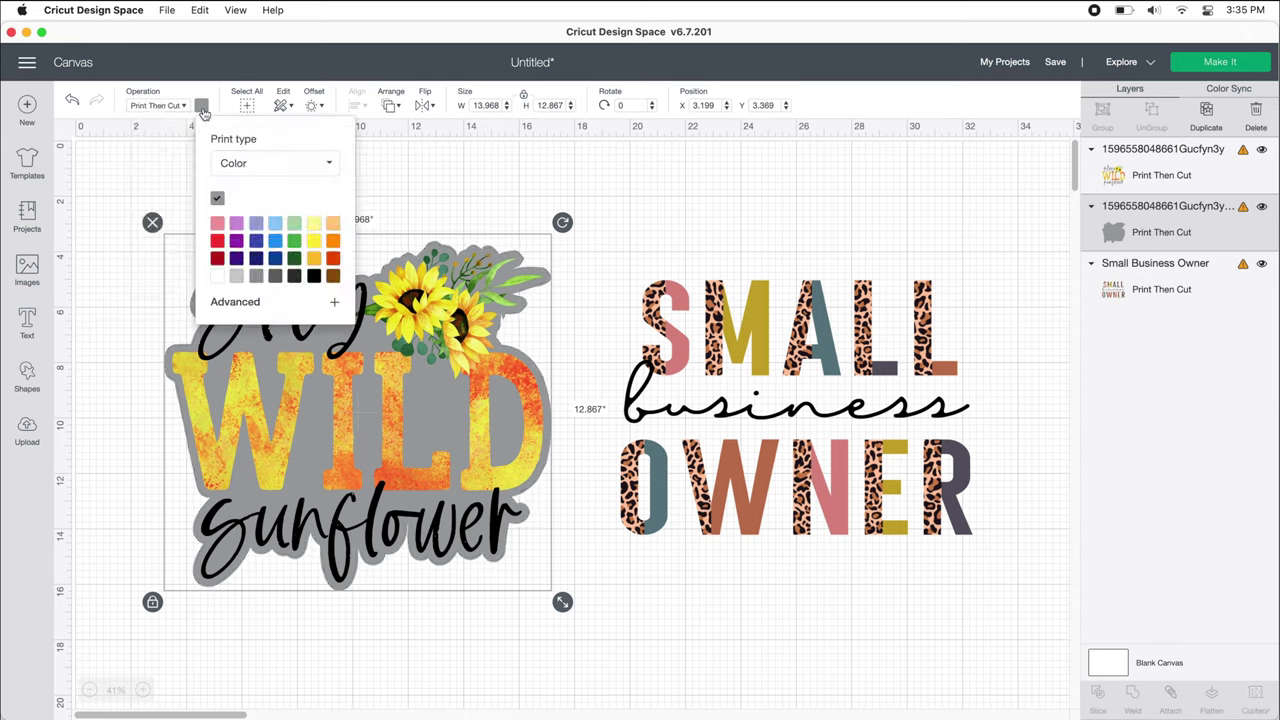
pyautogui.click(276, 225)
# Step: Flatten the sunflower design with its backing and shrink the sticker
pyautogui.click(480, 691)
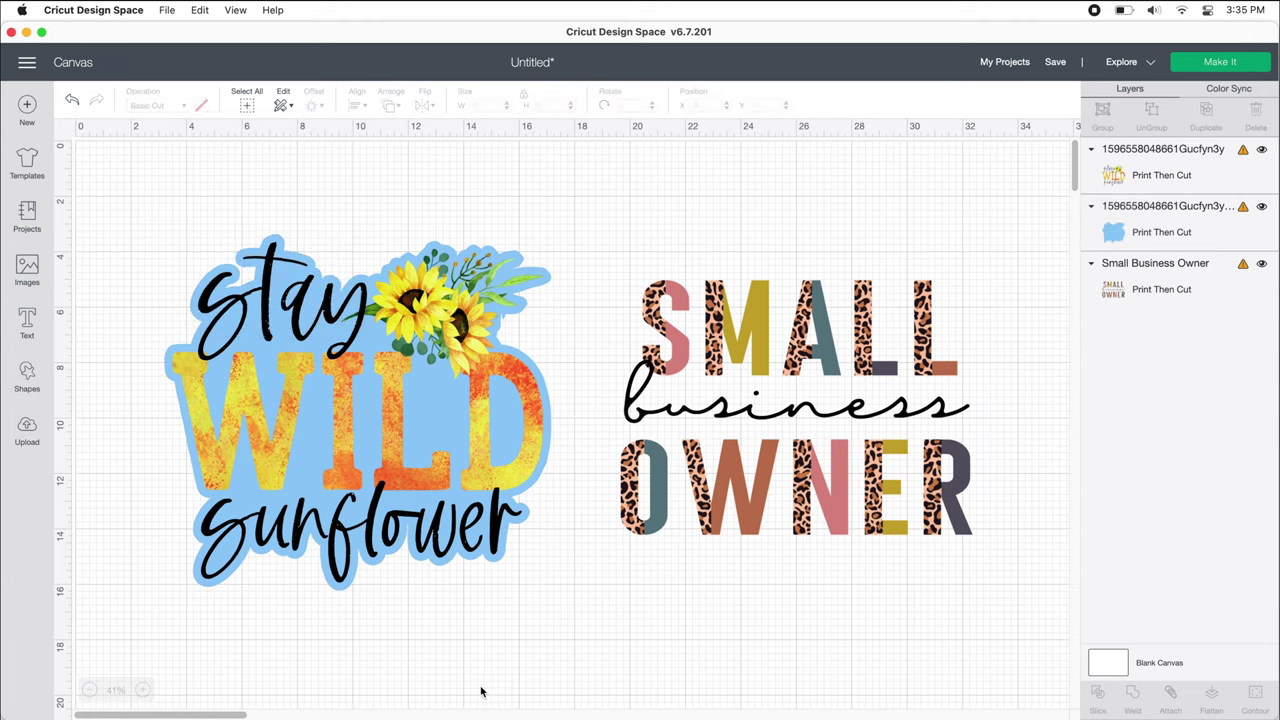
pyautogui.moveTo(536, 598); pyautogui.dragTo(141, 194)
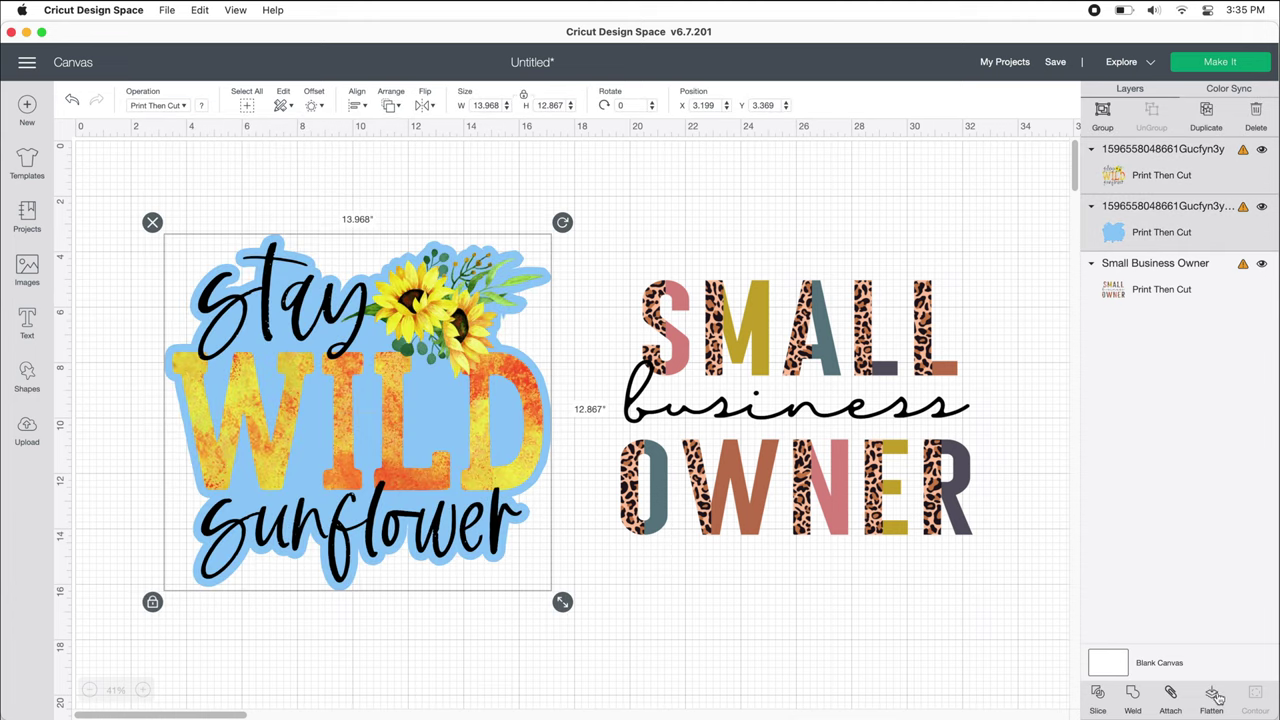
pyautogui.click(1212, 695)
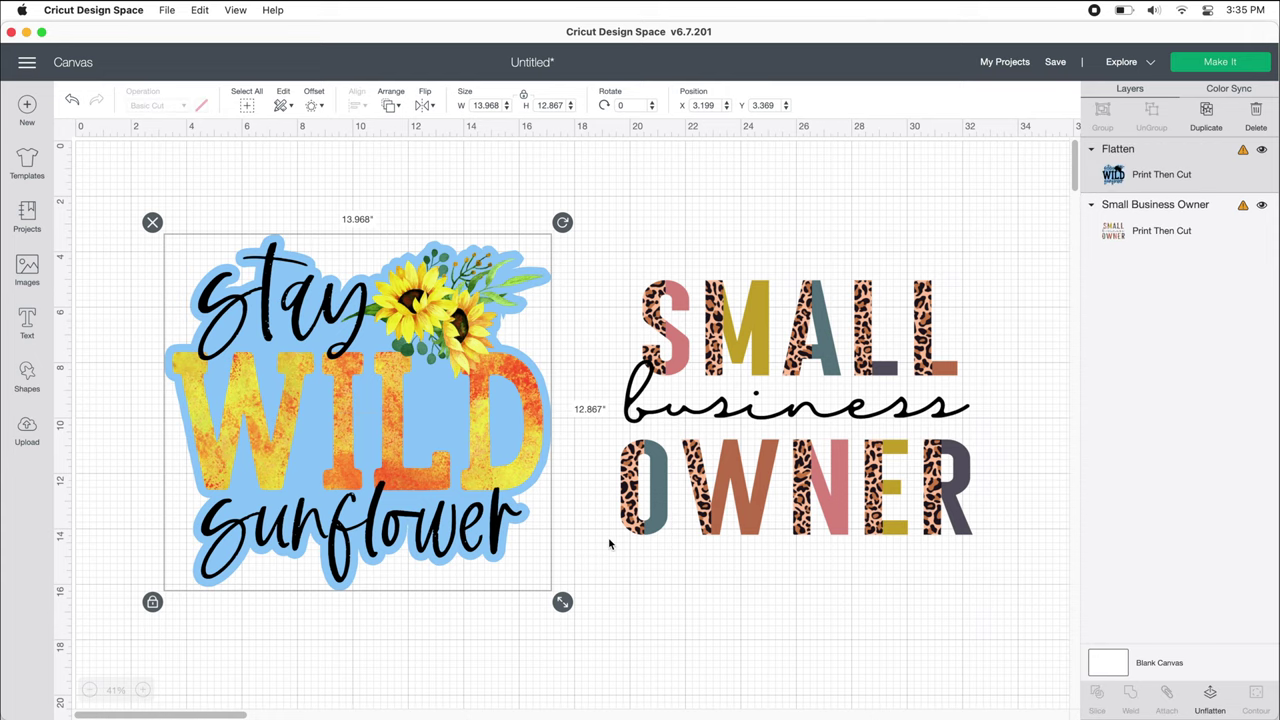
pyautogui.moveTo(563, 601); pyautogui.dragTo(385, 449)
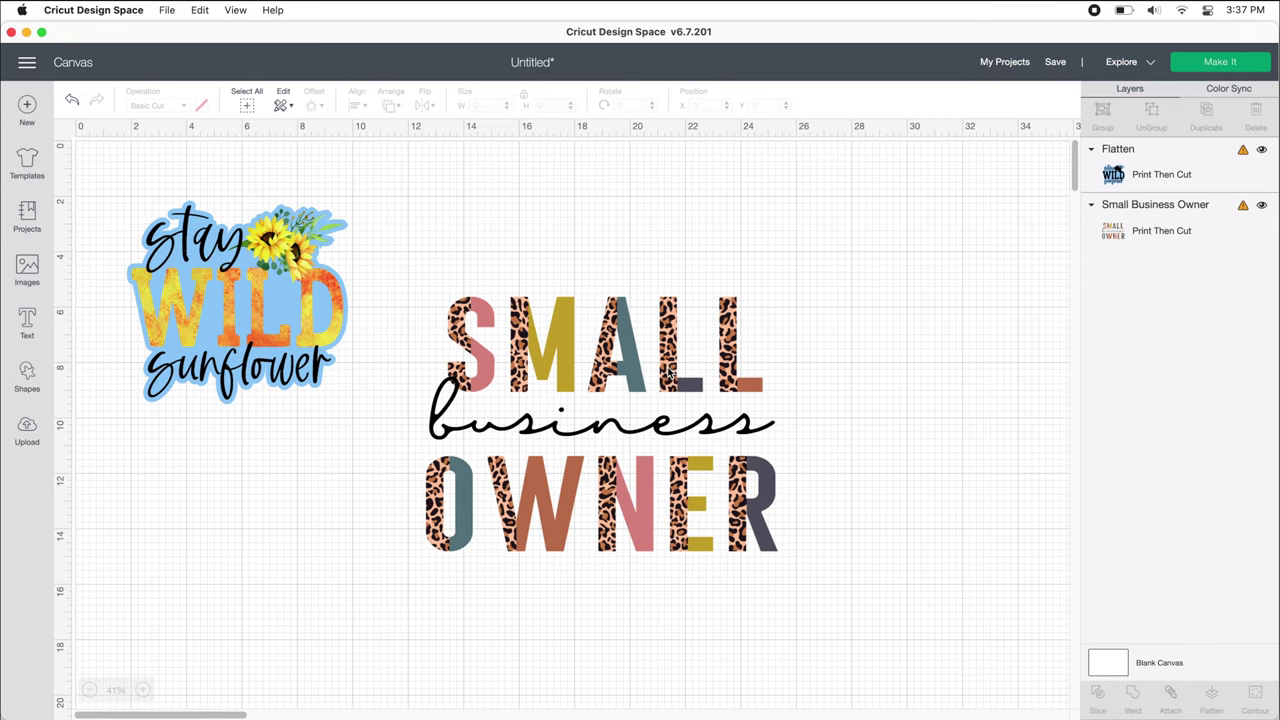
pyautogui.click(670, 372)
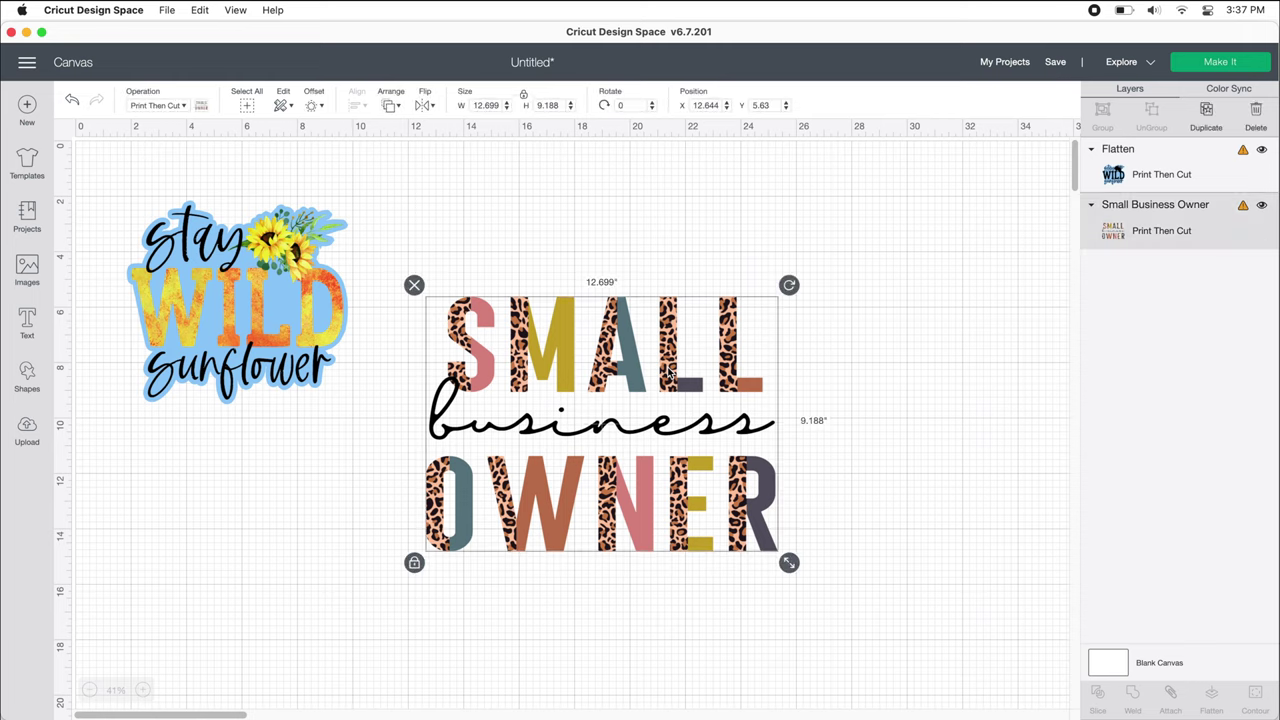
# Step: Add a 0.431 in rounded offset border behind the Small Business Owner design
pyautogui.click(320, 104)
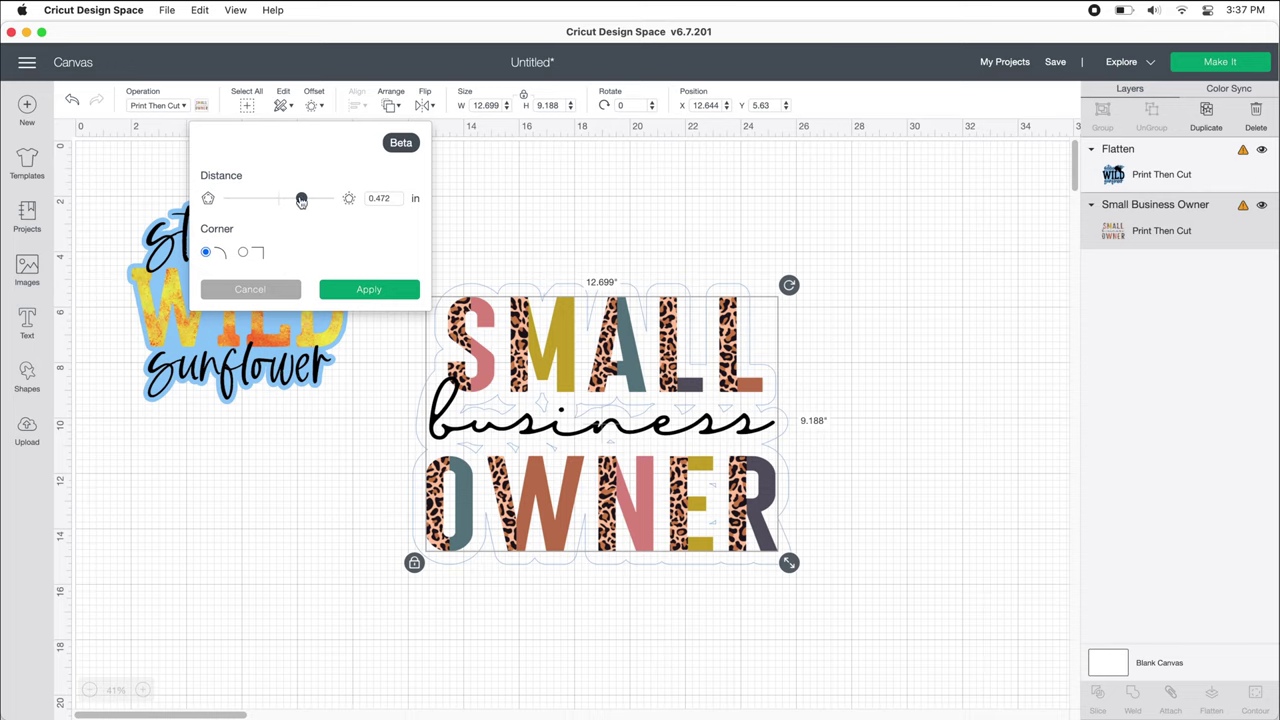
pyautogui.moveTo(301, 202); pyautogui.dragTo(295, 204)
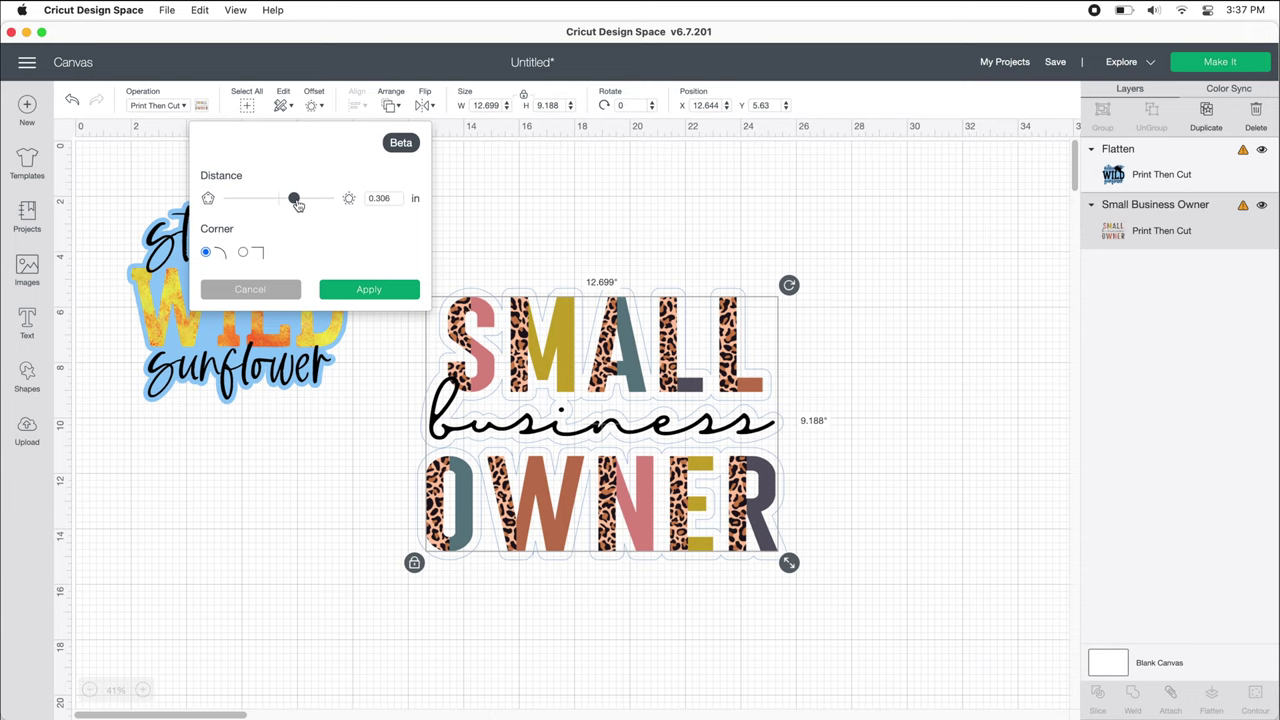
pyautogui.moveTo(297, 204); pyautogui.dragTo(301, 205)
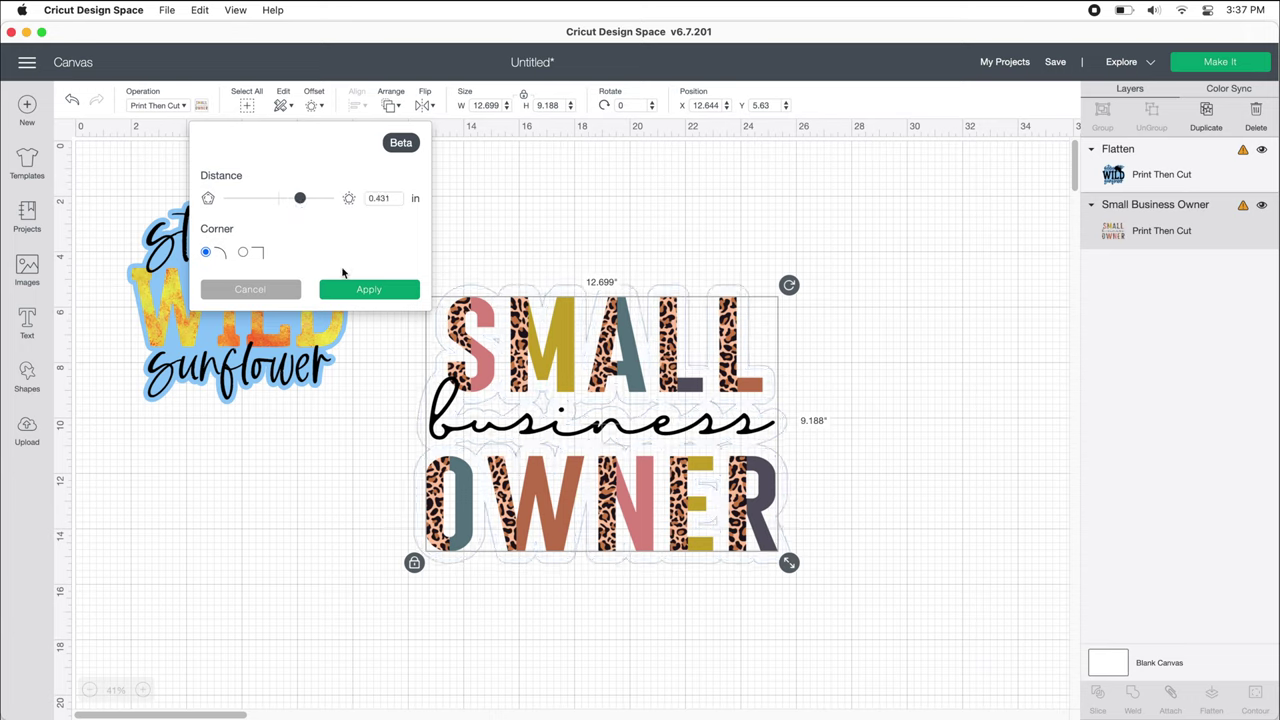
pyautogui.click(368, 292)
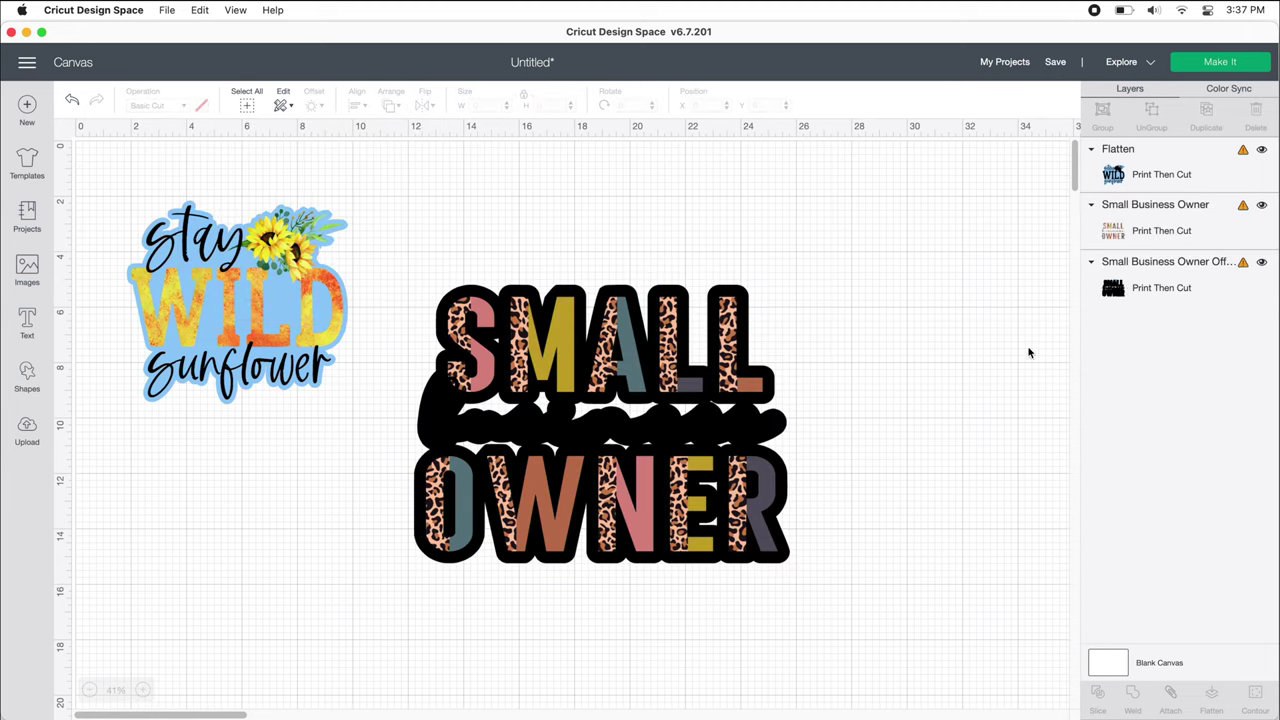
pyautogui.click(1188, 288)
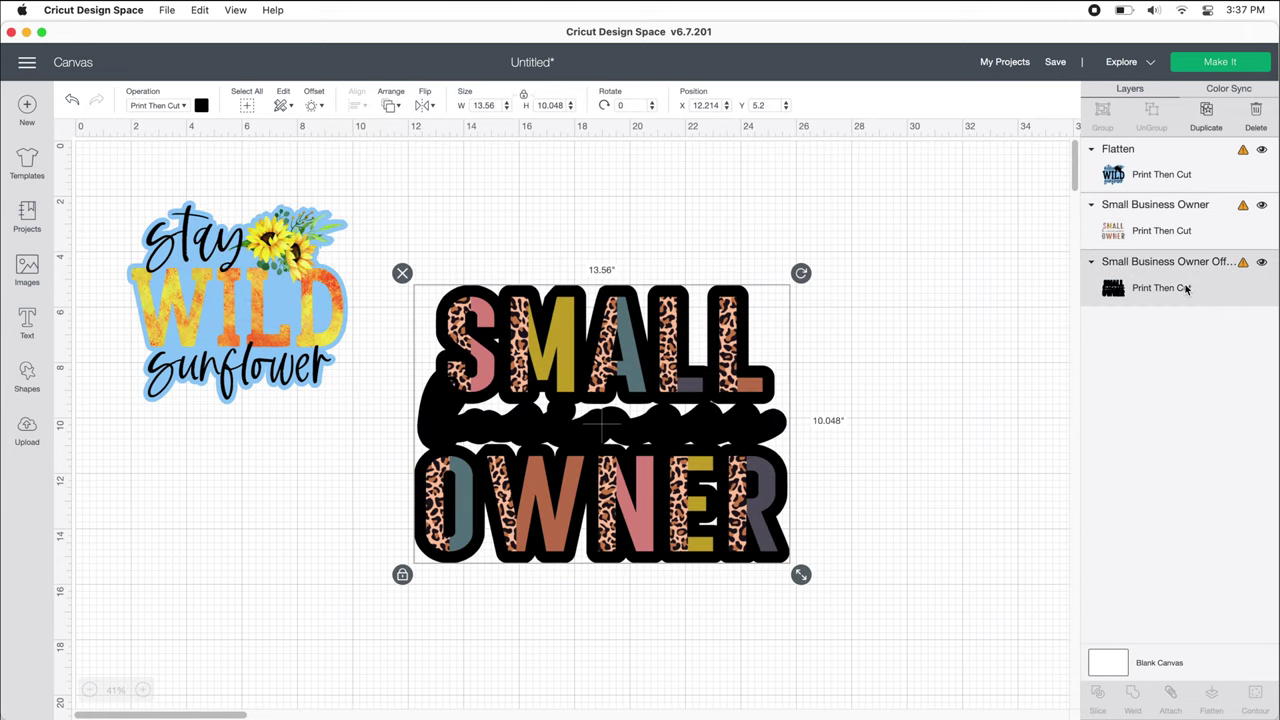
# Step: Hide all inner contours of the Small Business Owner offset and set it to Print Then Cut Standard
pyautogui.click(170, 106)
pyautogui.click(155, 148)
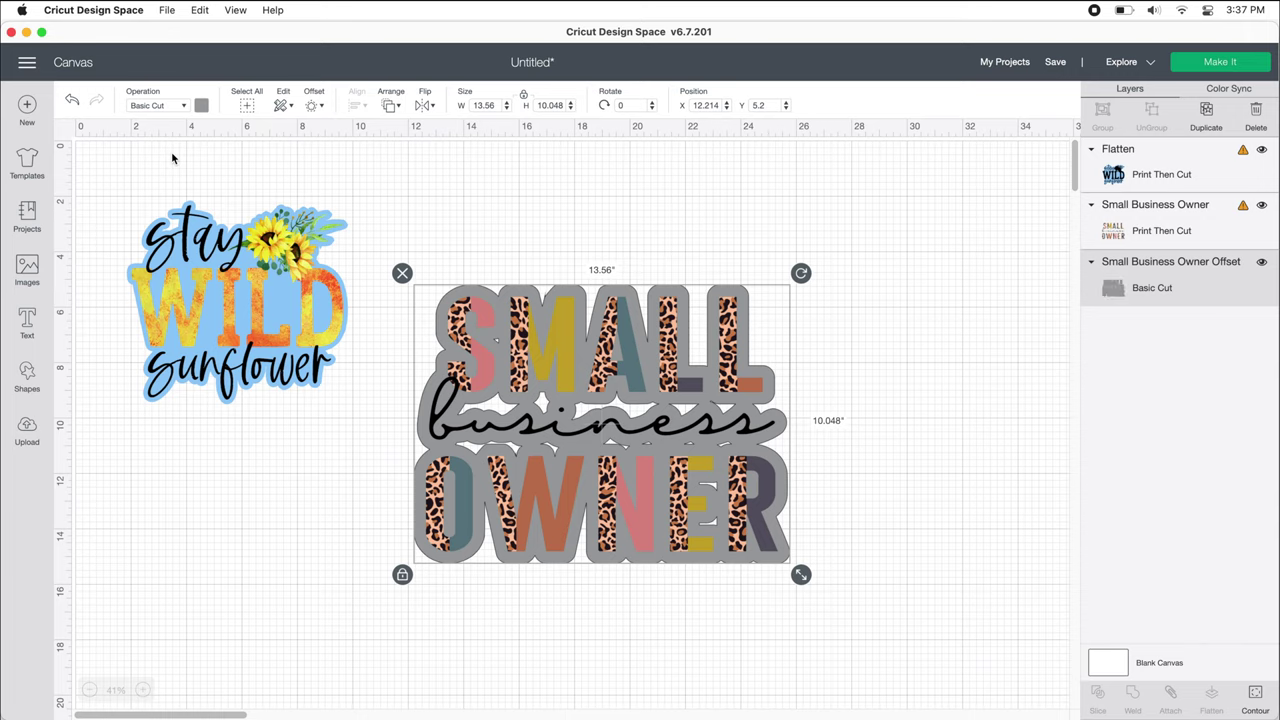
pyautogui.click(1262, 706)
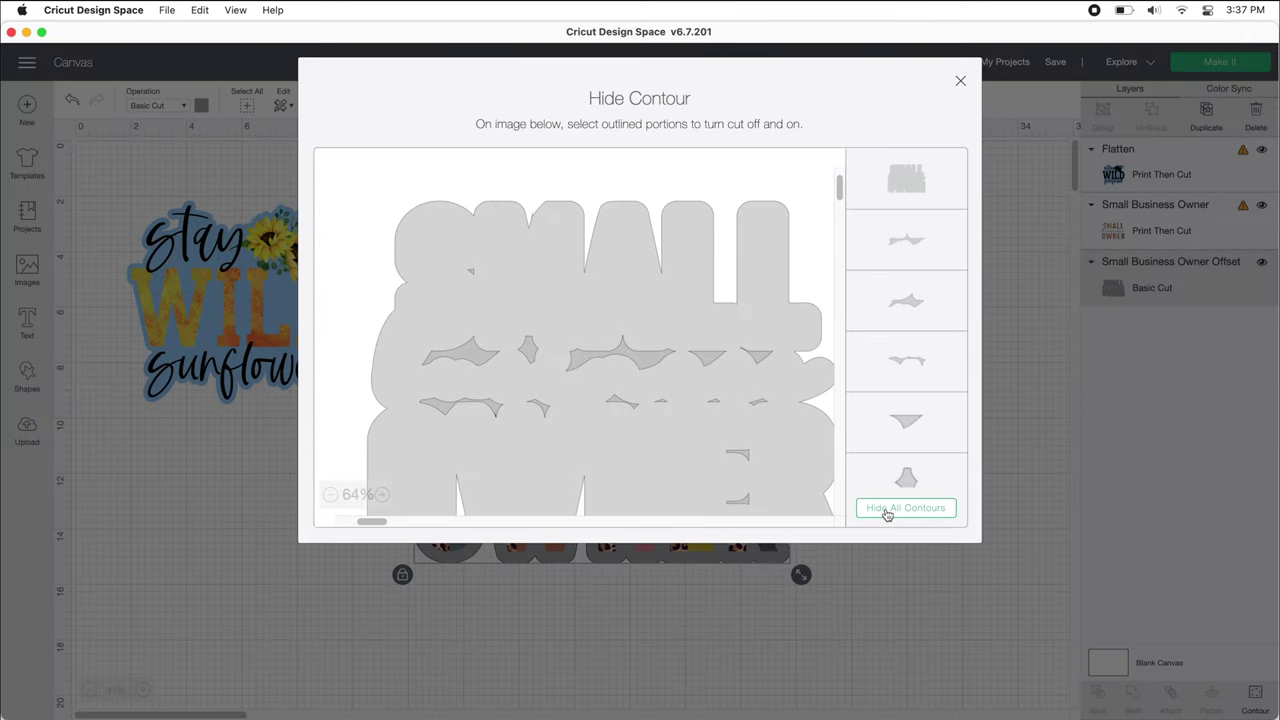
pyautogui.click(887, 512)
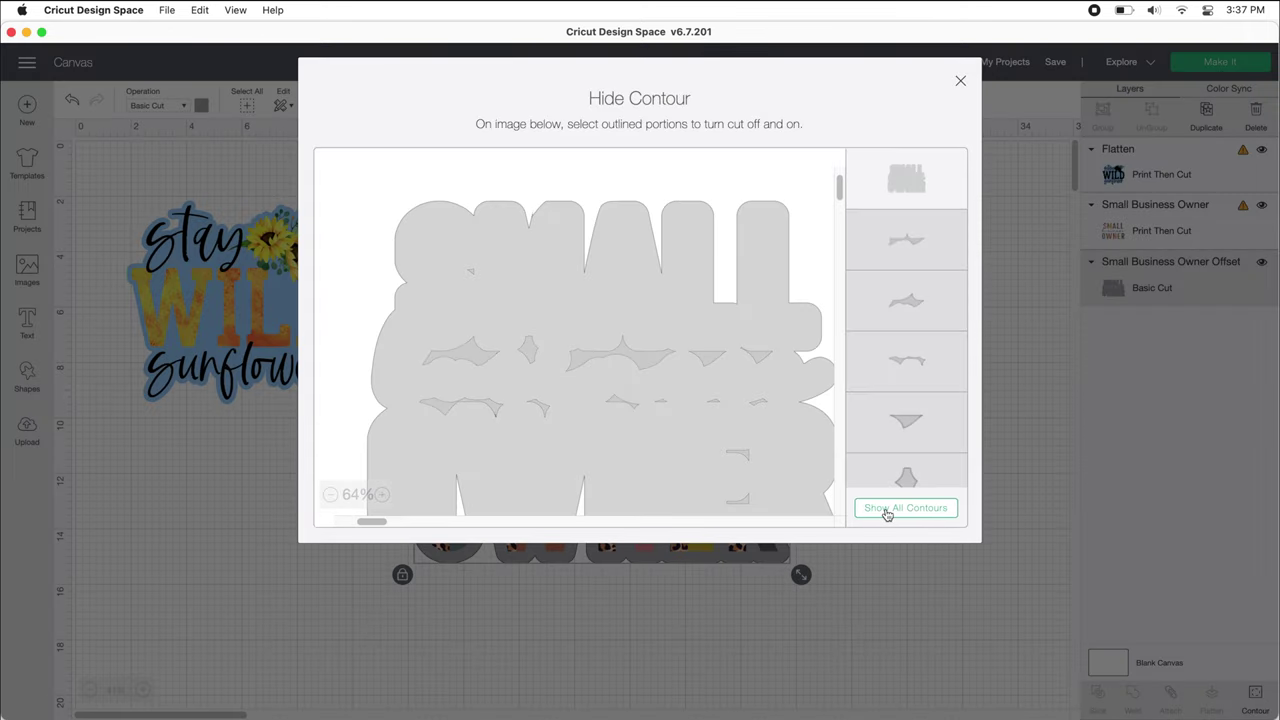
pyautogui.click(960, 81)
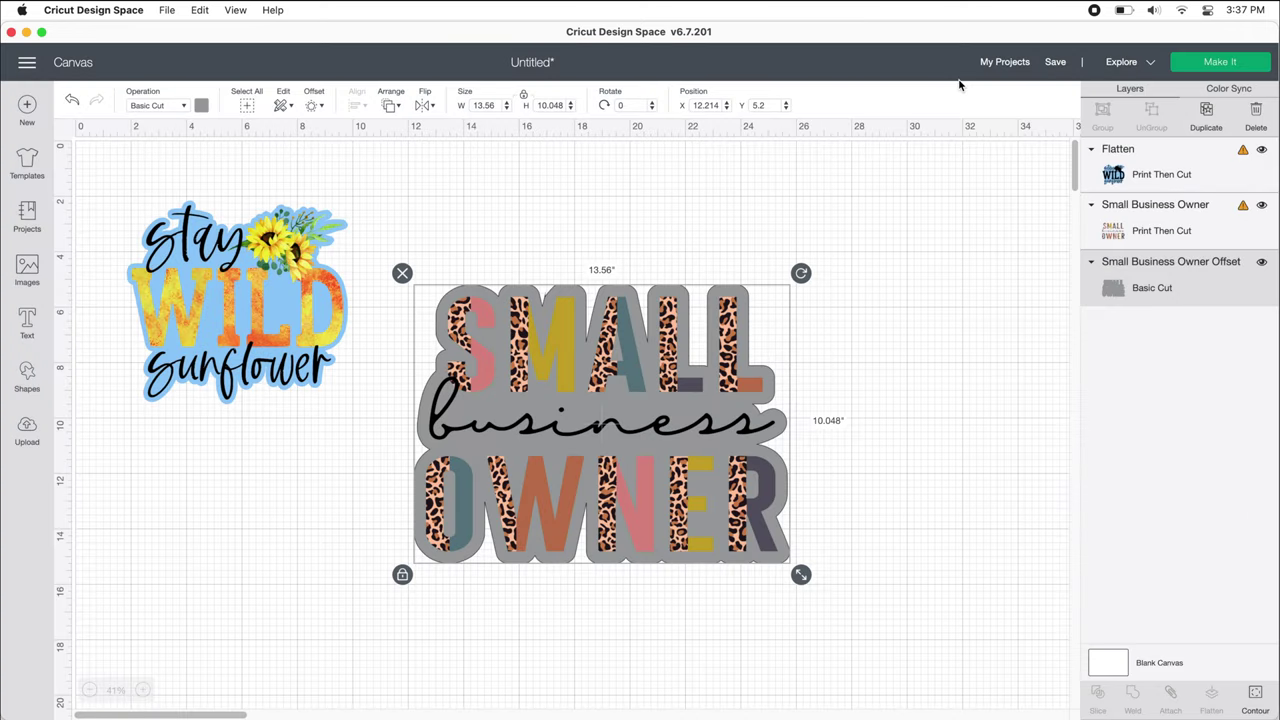
pyautogui.click(176, 106)
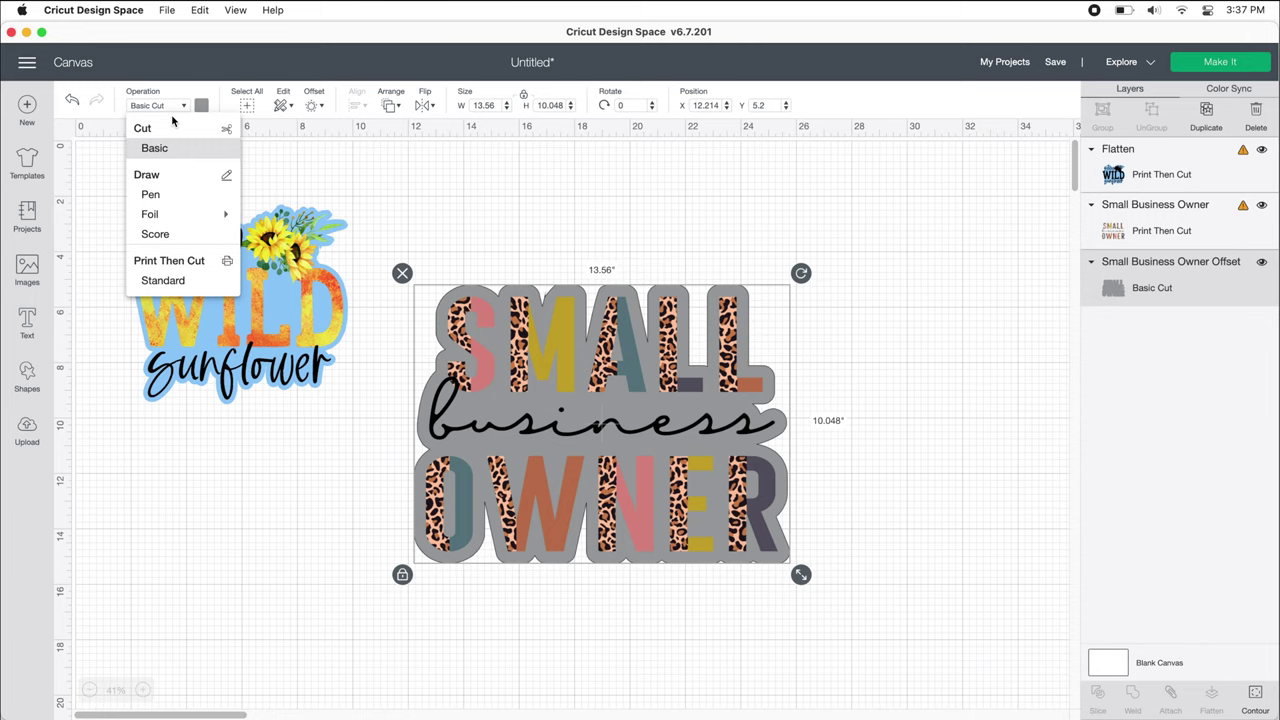
pyautogui.click(176, 282)
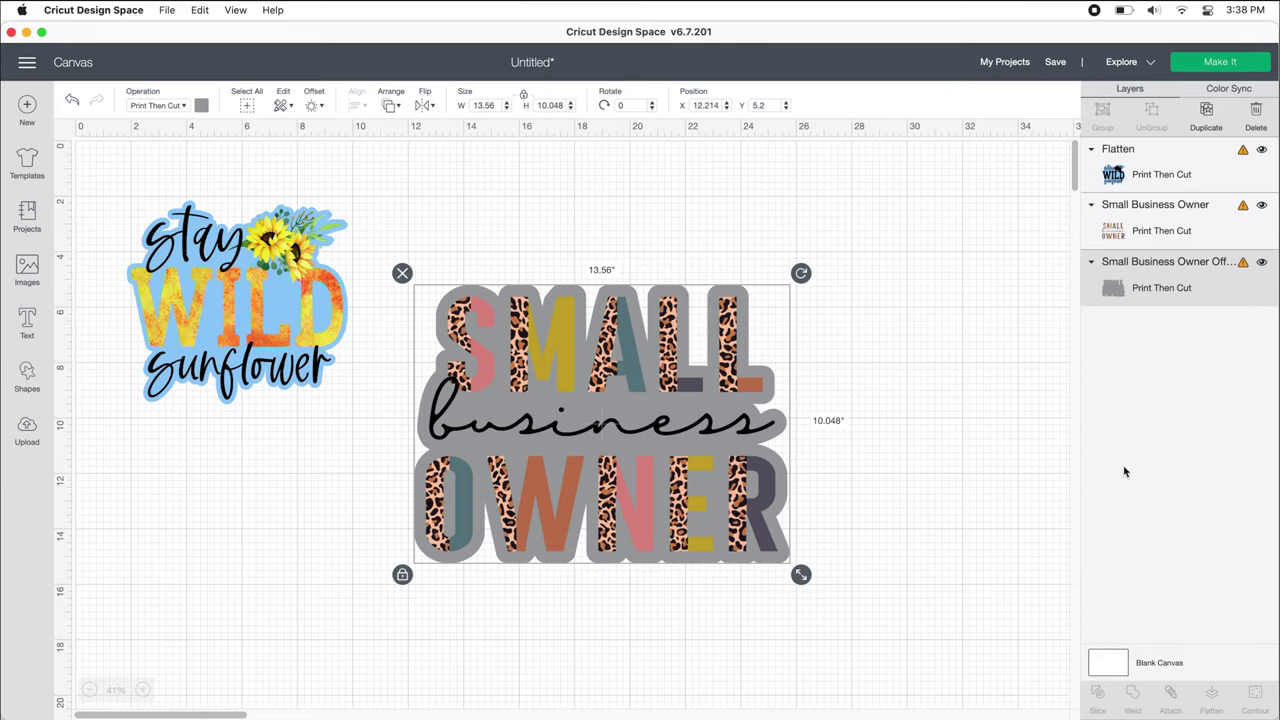
# Step: Flatten the Small Business Owner design together with its gray border
pyautogui.click(960, 500)
pyautogui.moveTo(848, 568); pyautogui.dragTo(700, 415)
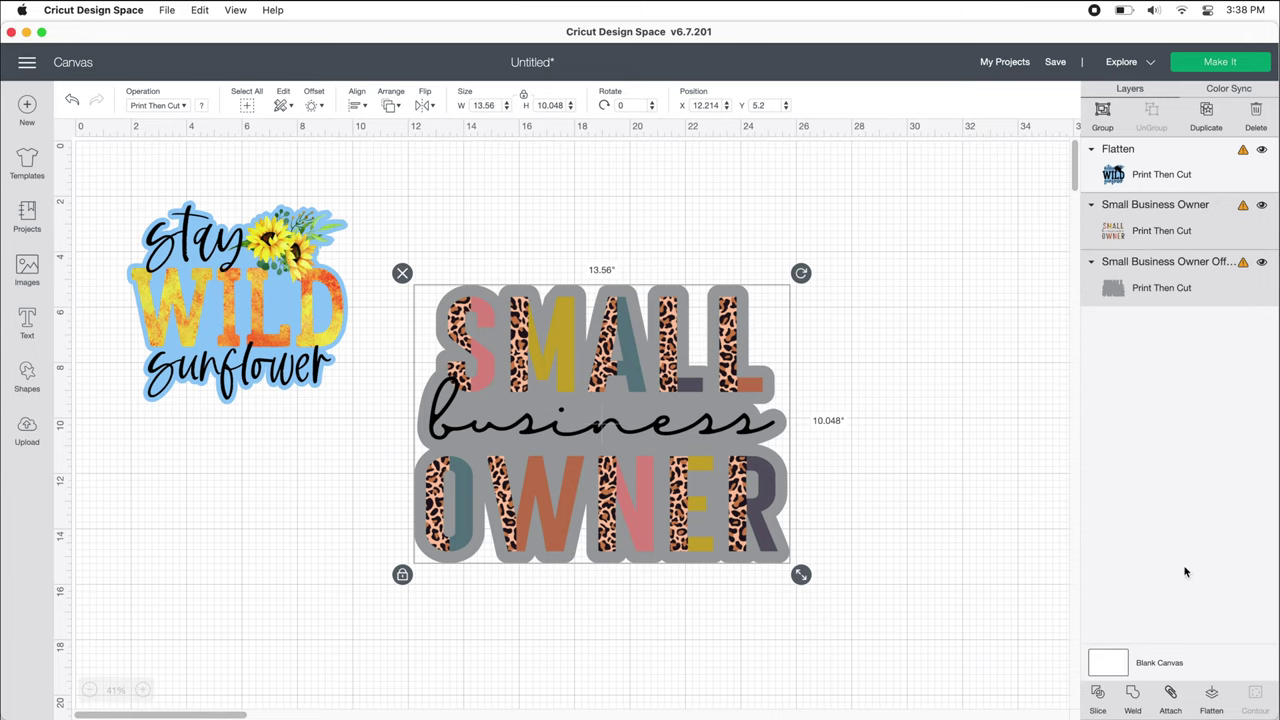
pyautogui.click(1210, 697)
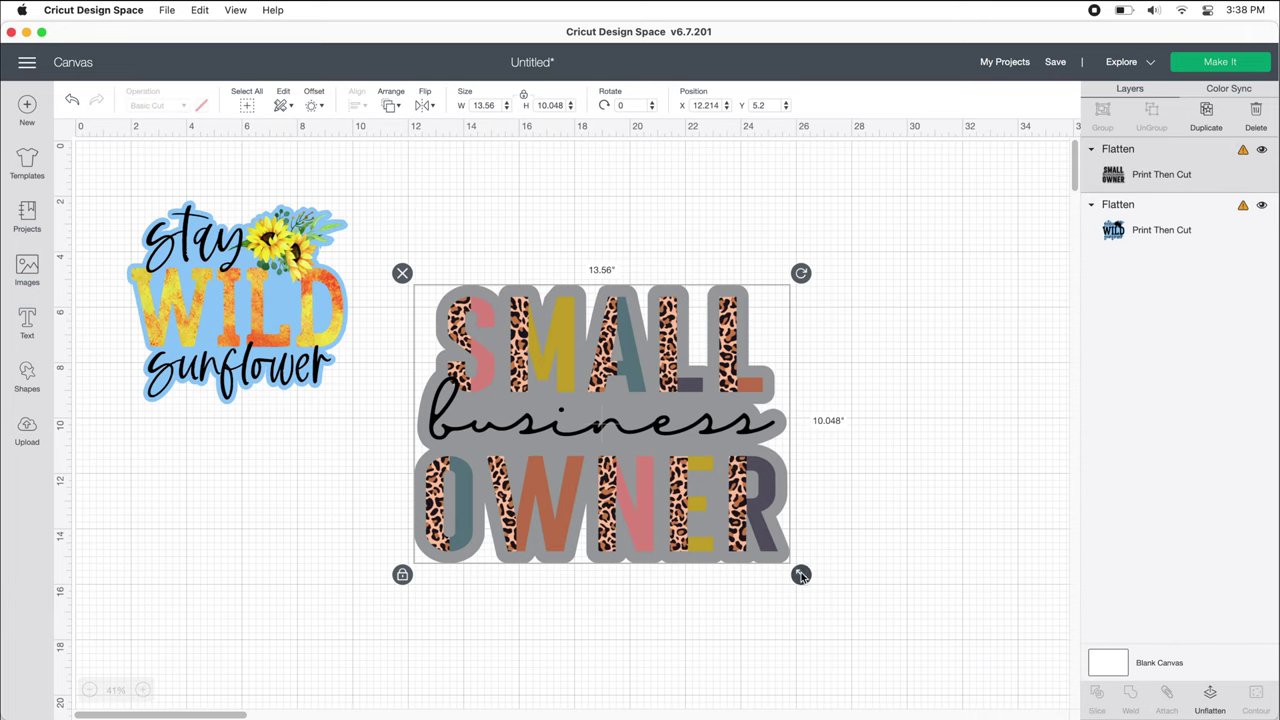
# Step: Resize the sticker to 9.928" × 7.357" and place it beside the sunflower sticker
pyautogui.moveTo(801, 576); pyautogui.dragTo(690, 503)
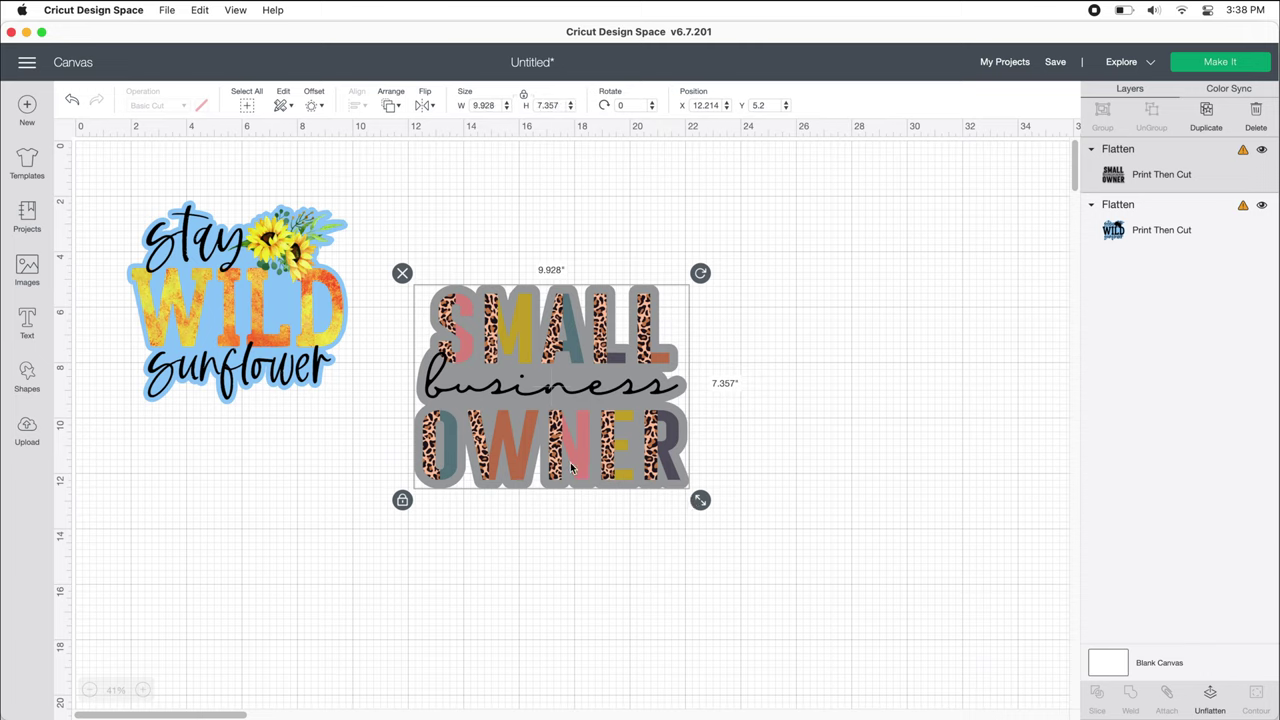
pyautogui.moveTo(567, 470); pyautogui.dragTo(541, 387)
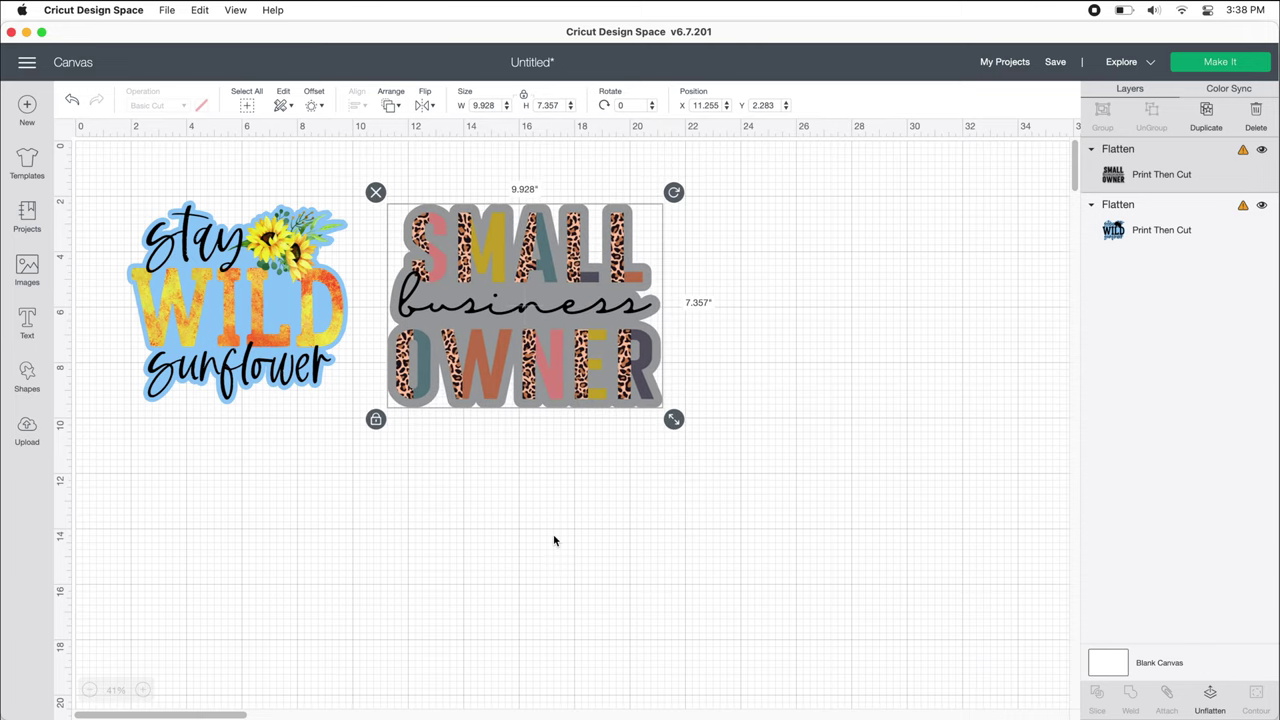
pyautogui.click(554, 540)
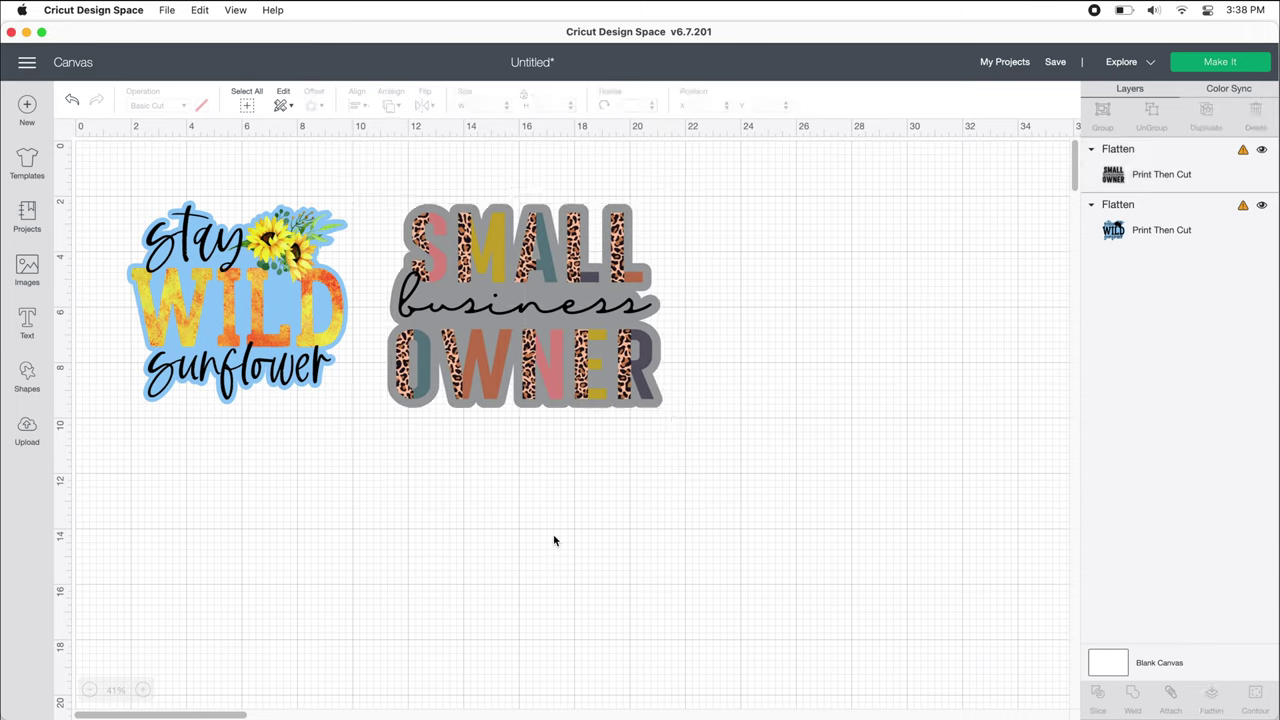